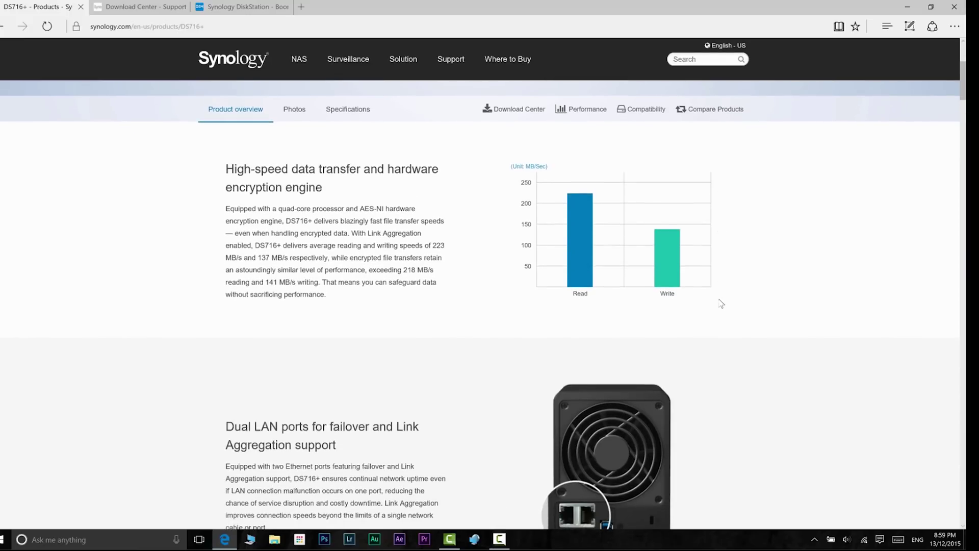
scroll(721, 303, down, 2)
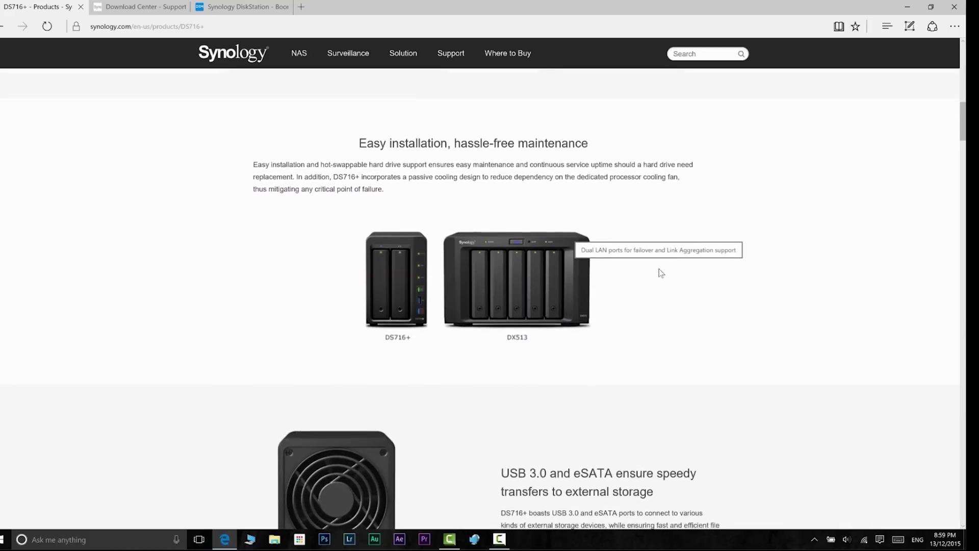
- Scroll the Synology DS716+ product page down and back up
scroll(662, 273, up, 2)
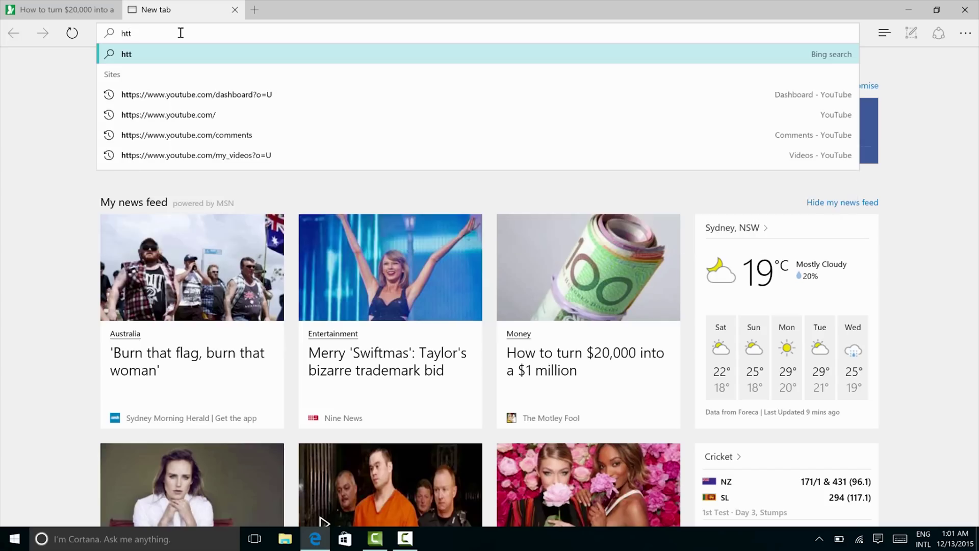
- Go to find.synology.com, connect to the DS716+ and install the latest DSM, wiping disks 1 and 2
text(://find)
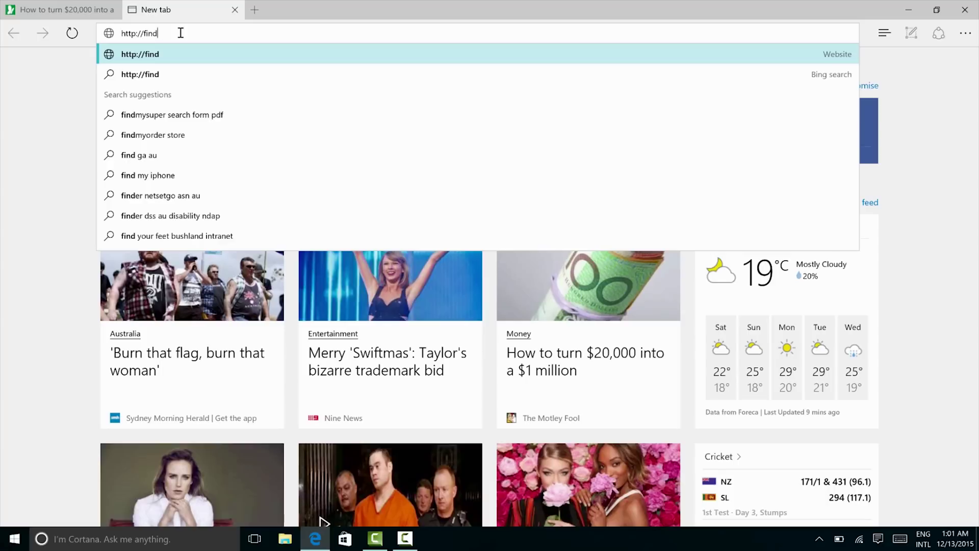
text(.synology.com/#)
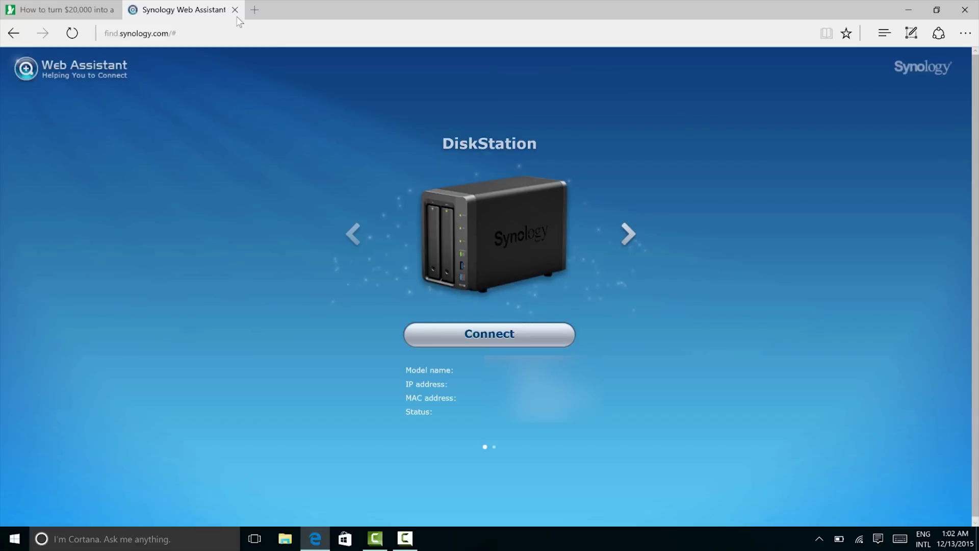
click(500, 342)
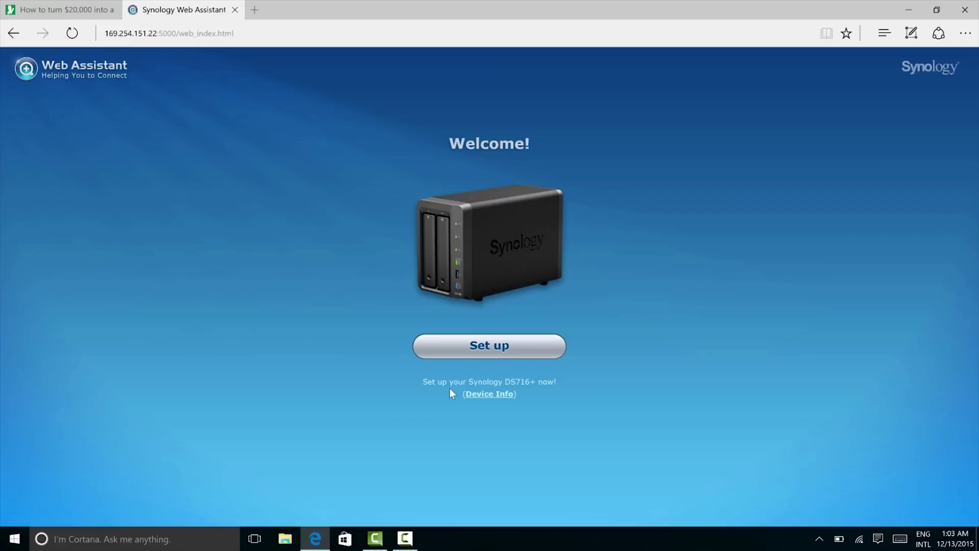
click(506, 346)
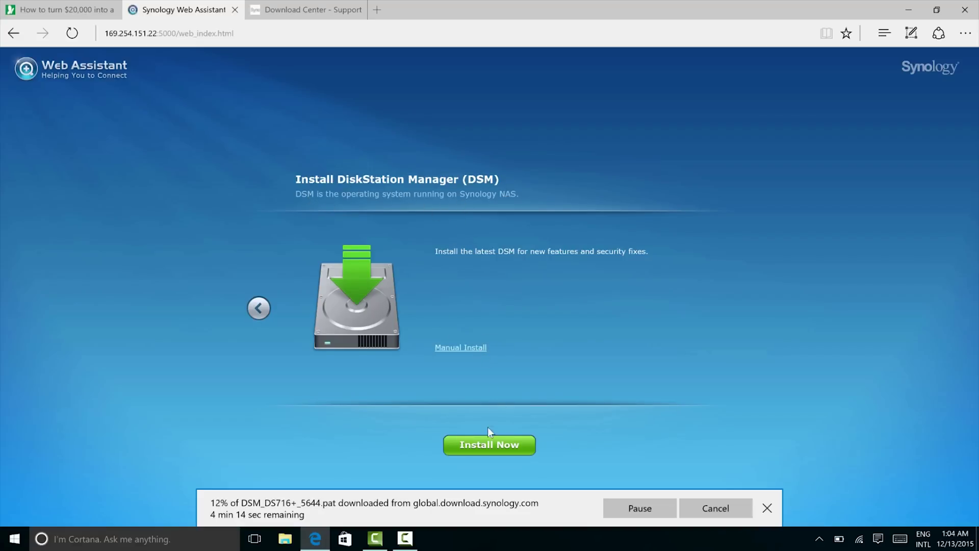
click(488, 443)
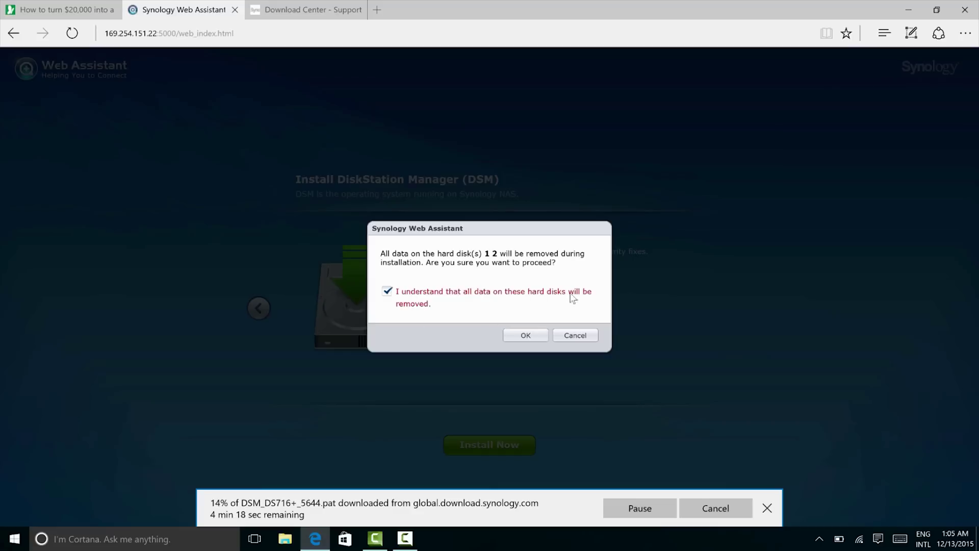
click(531, 338)
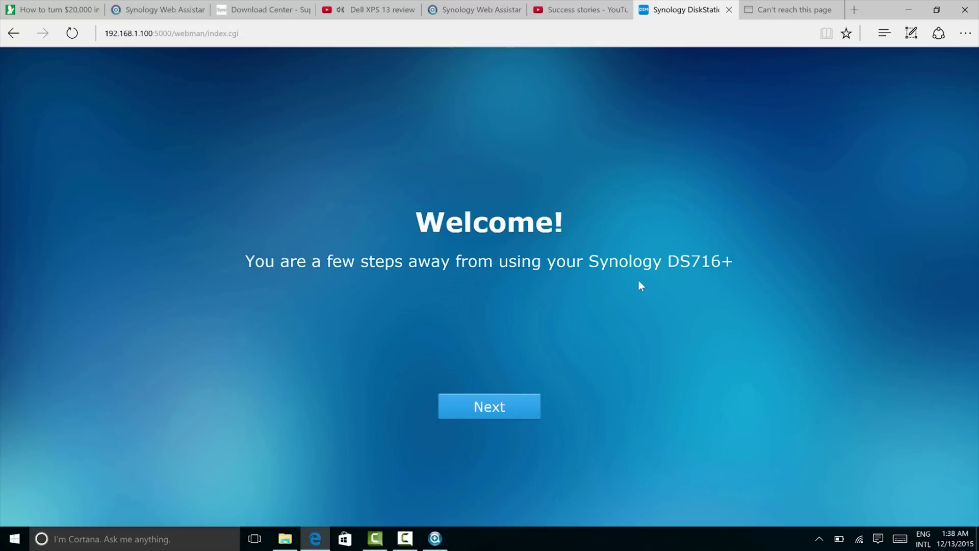
- Create the administrator account and schedule automatic updates to install daily at 23:30
click(483, 406)
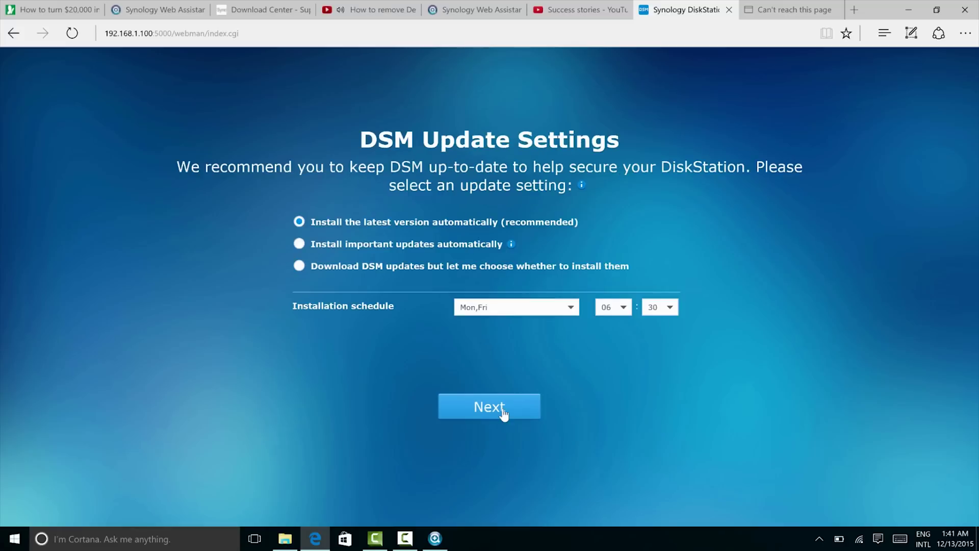
click(622, 309)
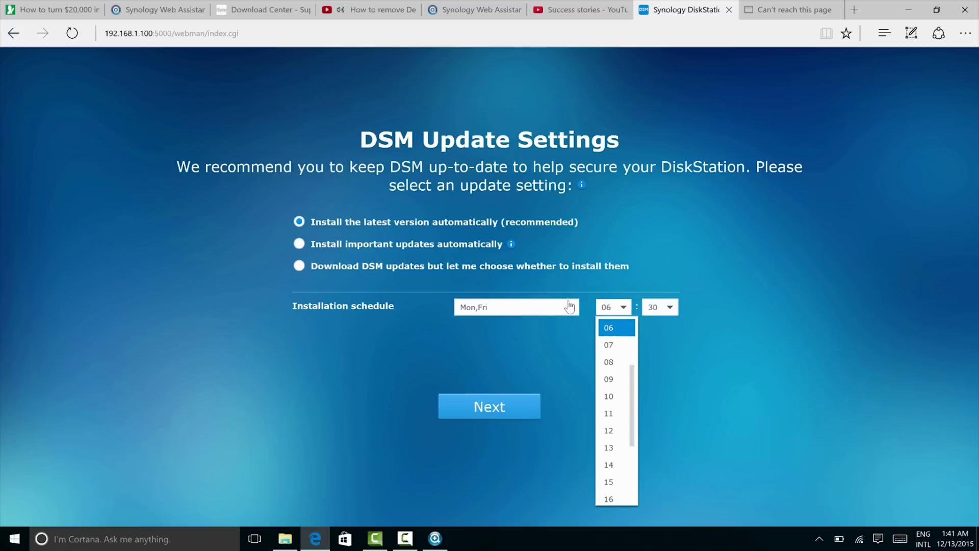
click(569, 307)
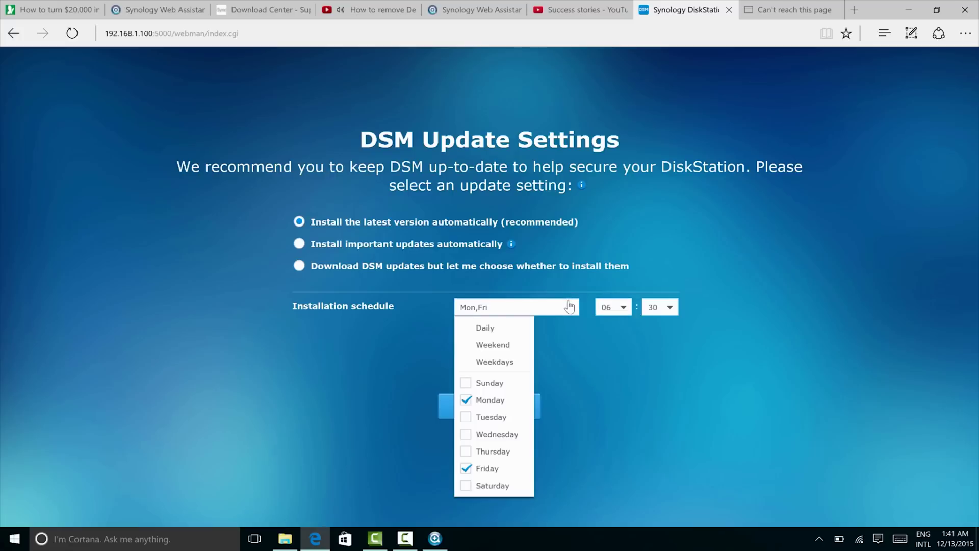
click(501, 331)
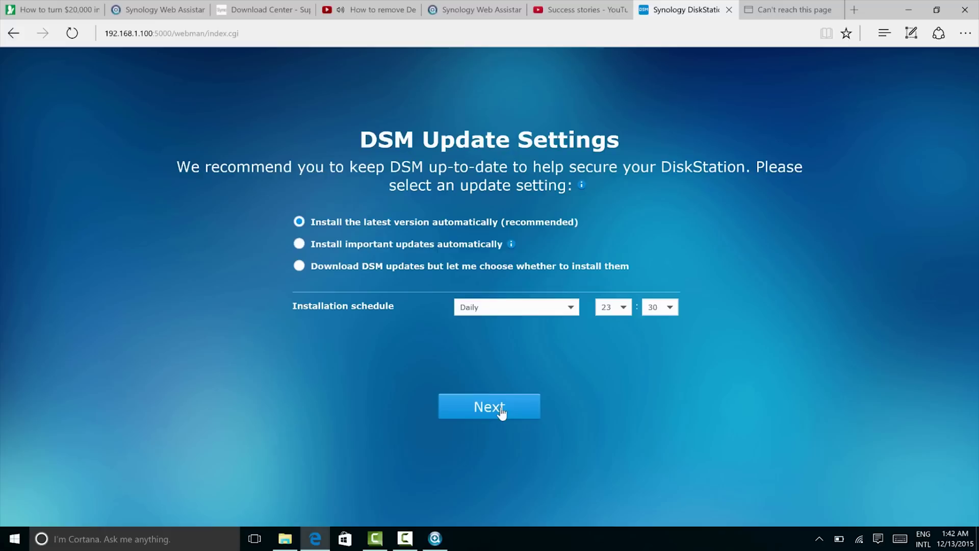
click(502, 414)
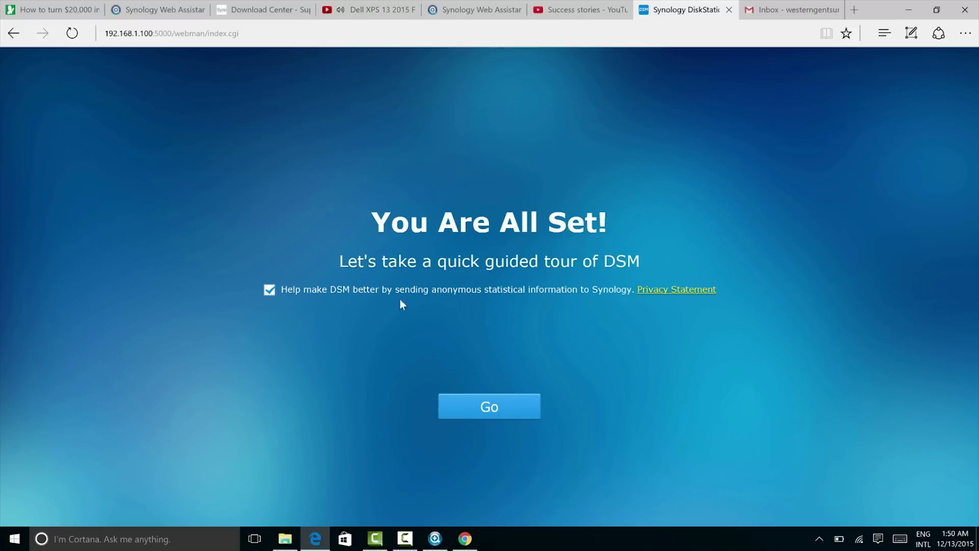
- Finish setup without sending anonymous statistics, complete the guided tour, and check the LAN port list
click(289, 291)
click(462, 409)
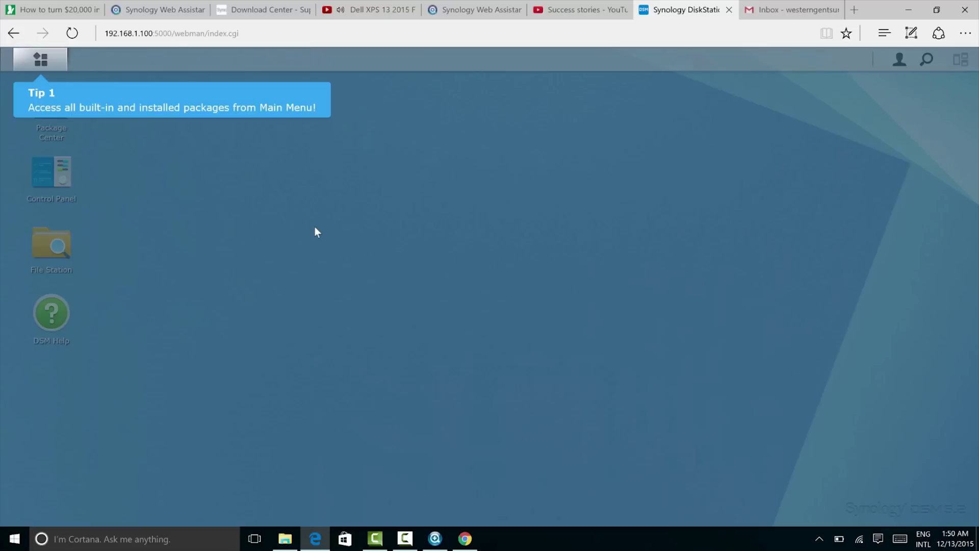
click(47, 61)
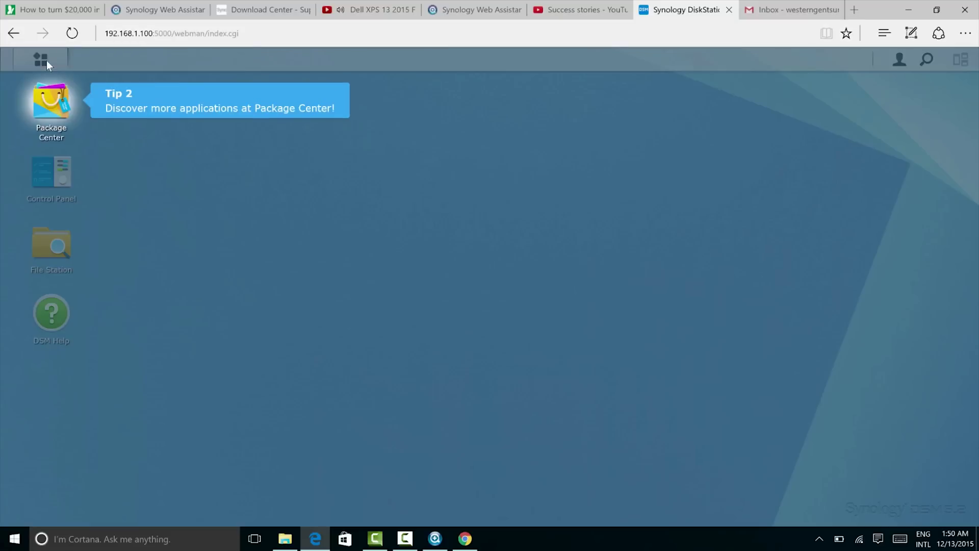
click(66, 97)
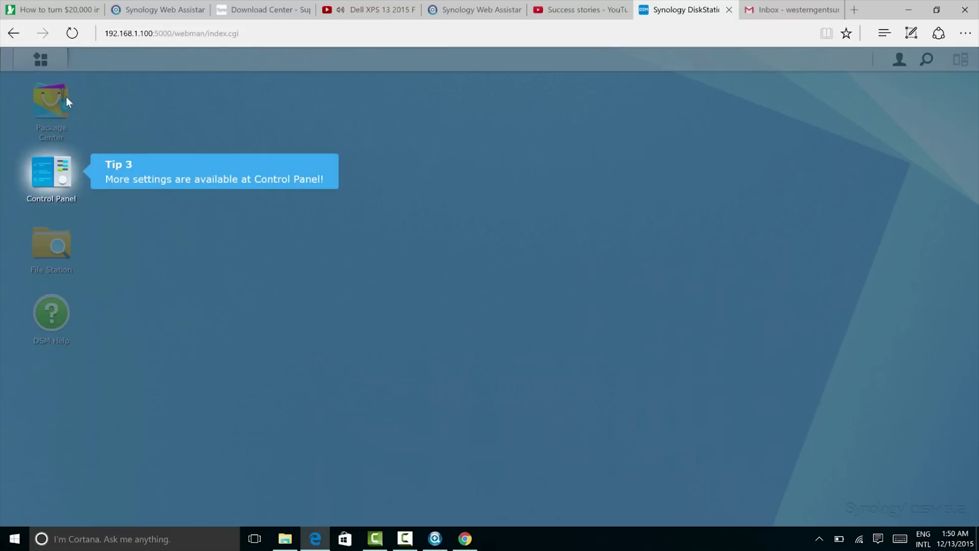
click(57, 176)
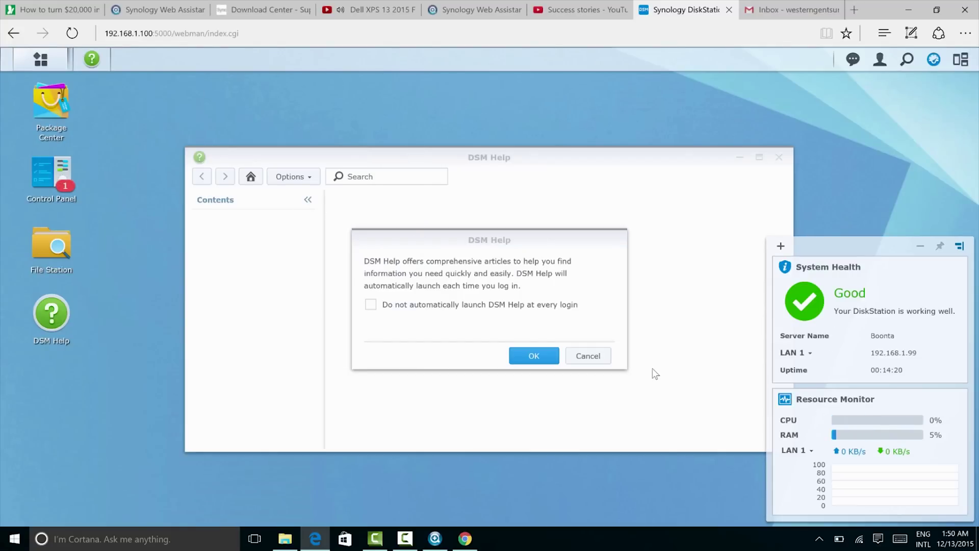
click(810, 354)
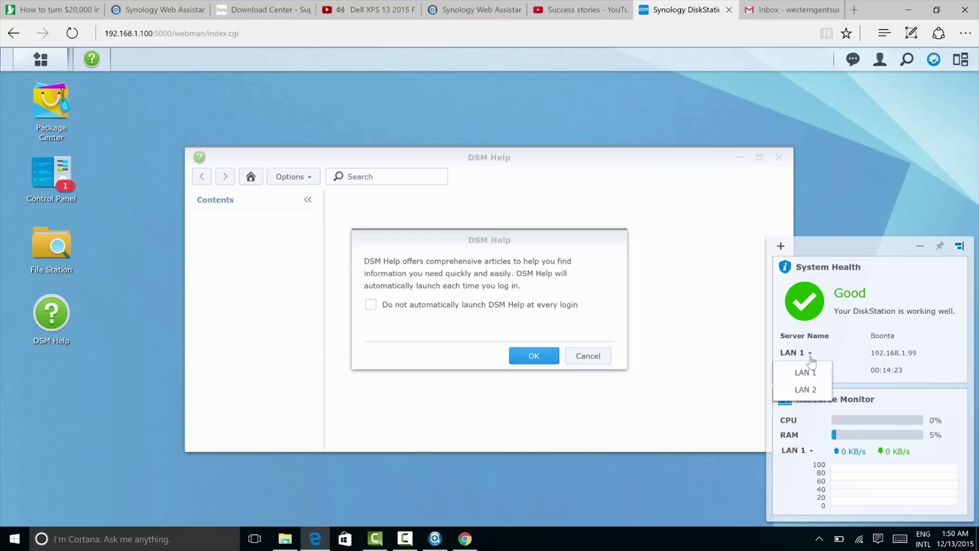
click(849, 369)
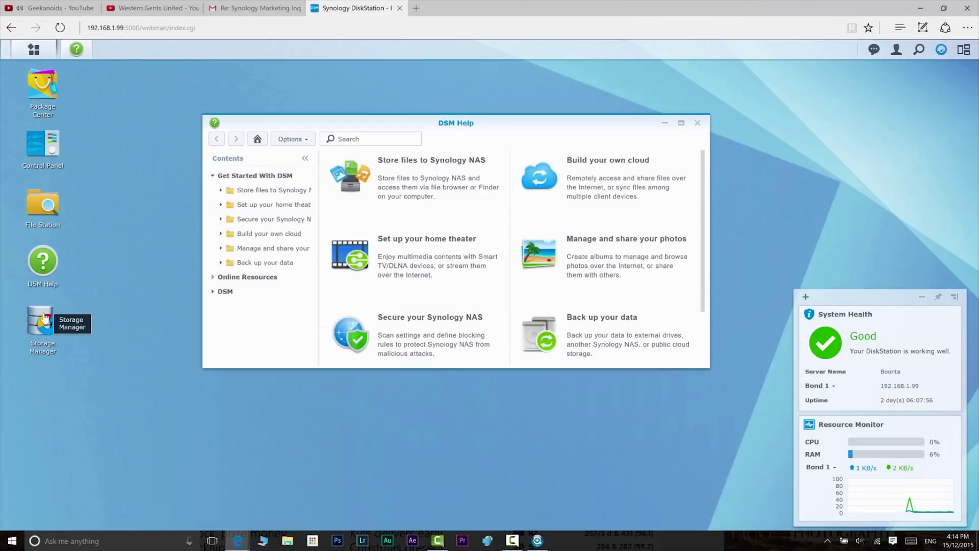
- In Storage Manager's Volume section, start the Volume Creation Wizard
click(45, 317)
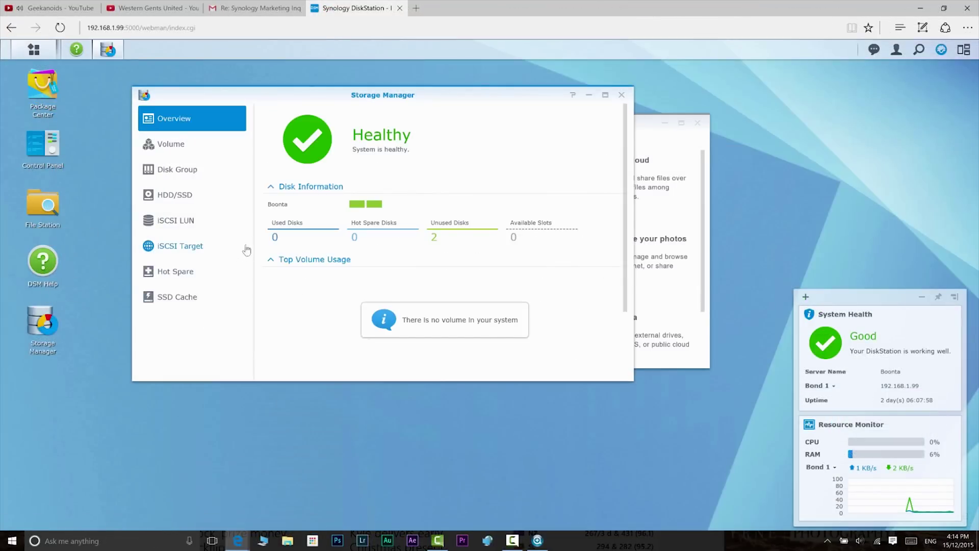
click(176, 147)
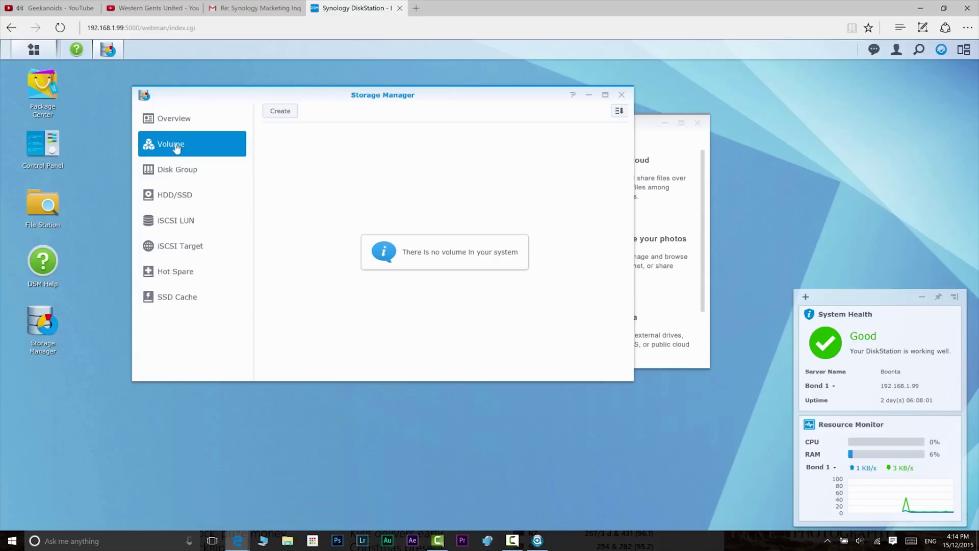
drag(338, 96, 364, 104)
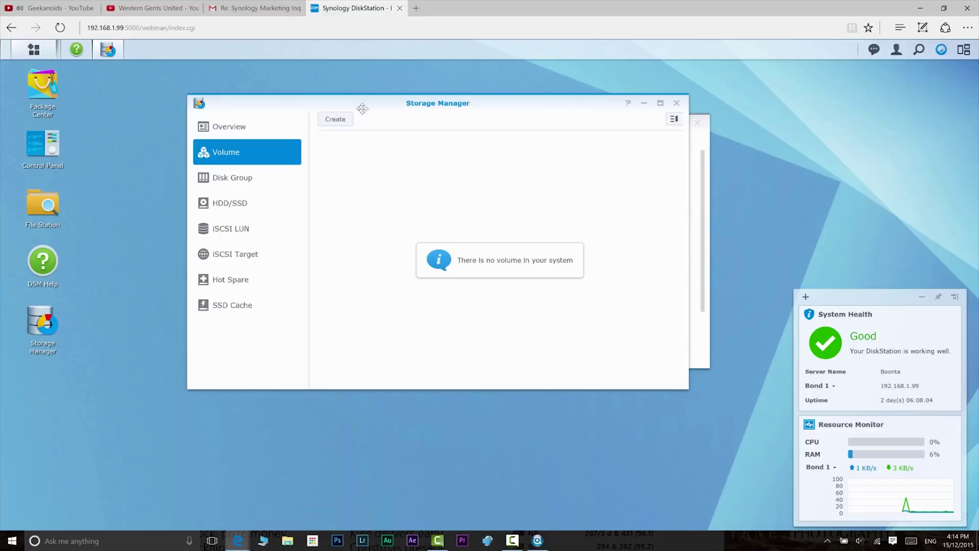
click(334, 120)
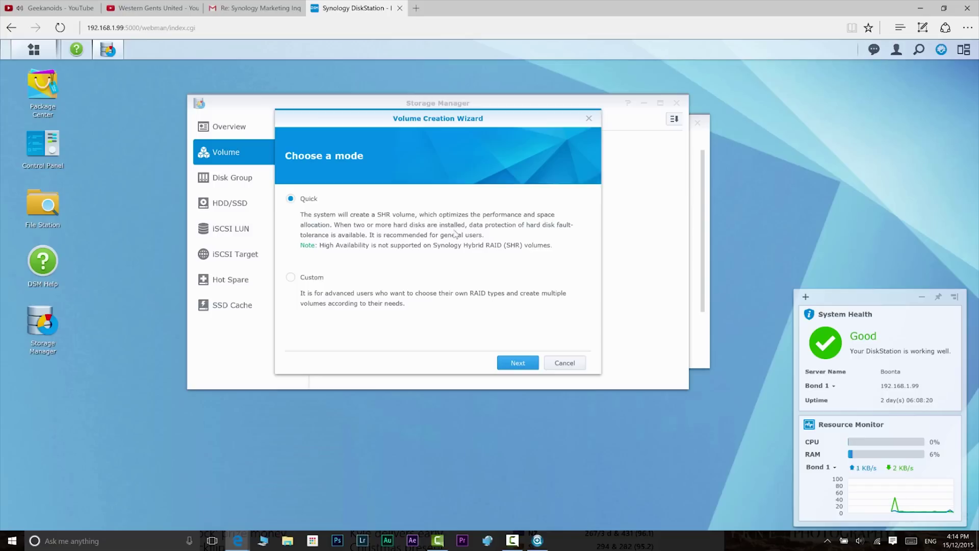
- Choose Custom mode with a single volume on RAID, select both disks and confirm erasing them
click(291, 277)
click(518, 363)
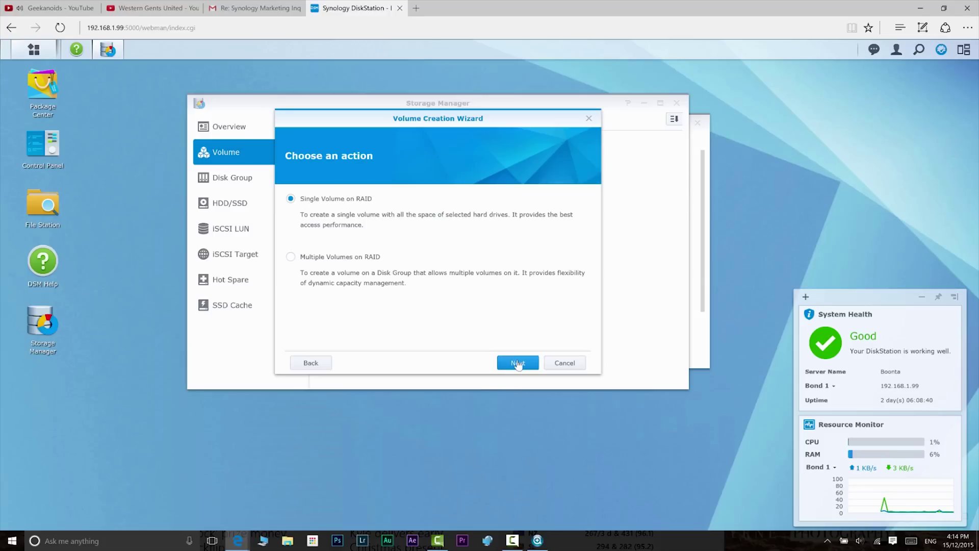
click(517, 362)
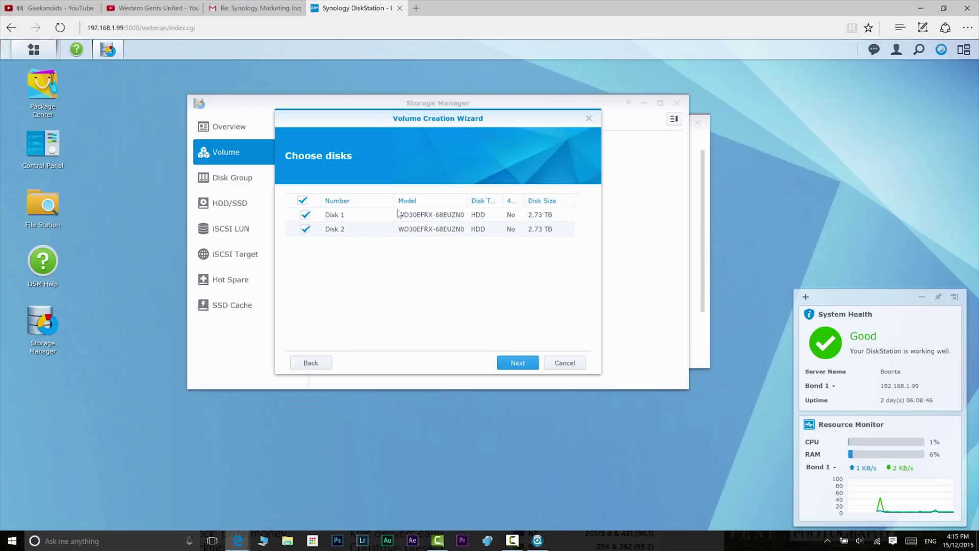
click(521, 365)
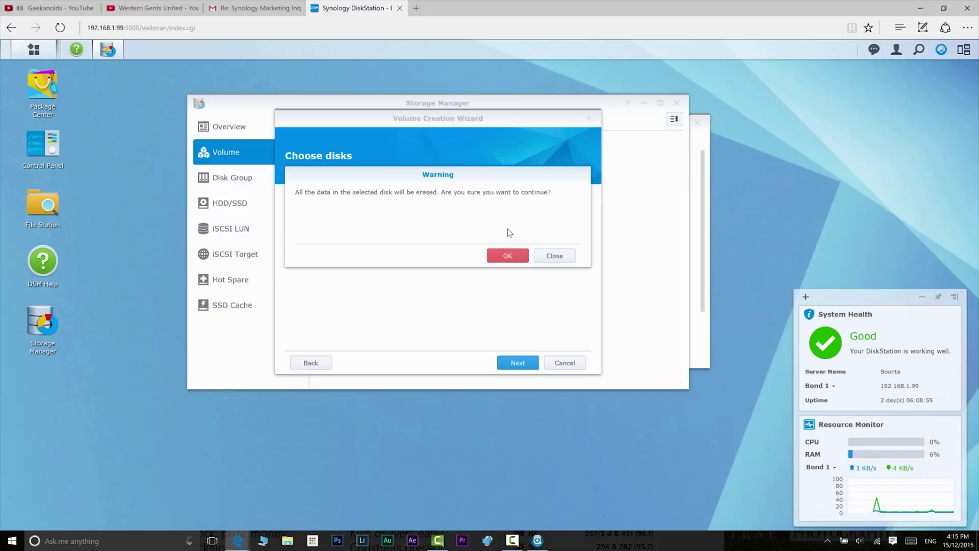
click(510, 257)
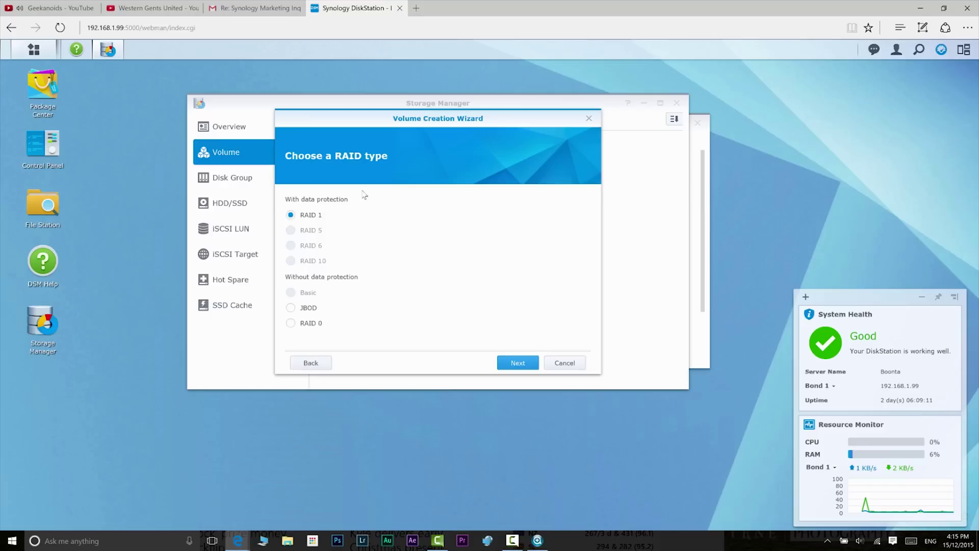
- Set the volume to RAID 1, skip the disk check and keep Btrfs
click(293, 309)
click(292, 324)
click(303, 215)
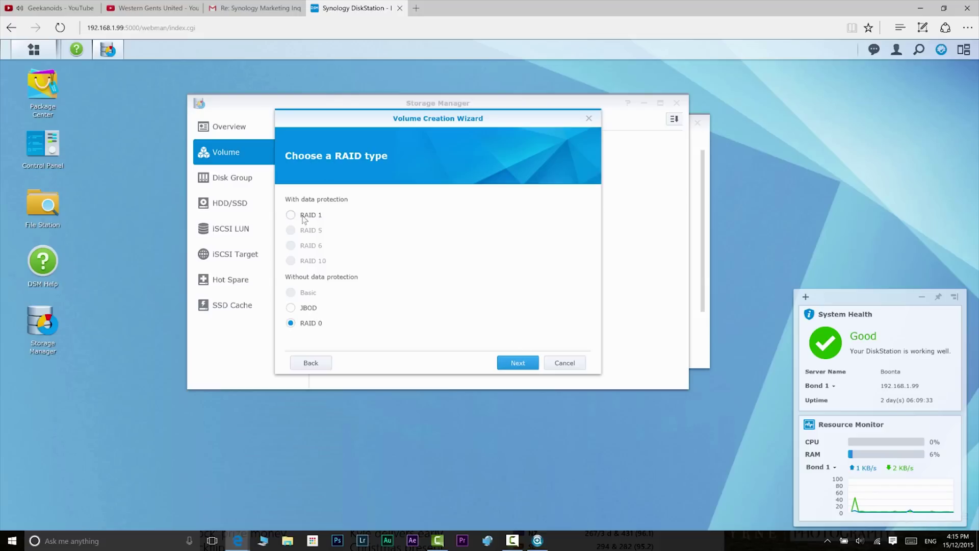
click(305, 216)
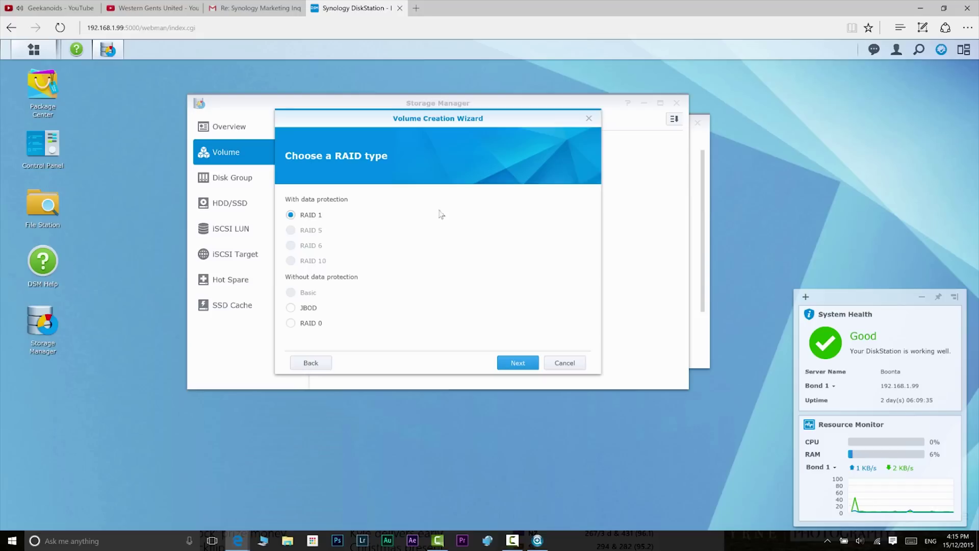
click(518, 364)
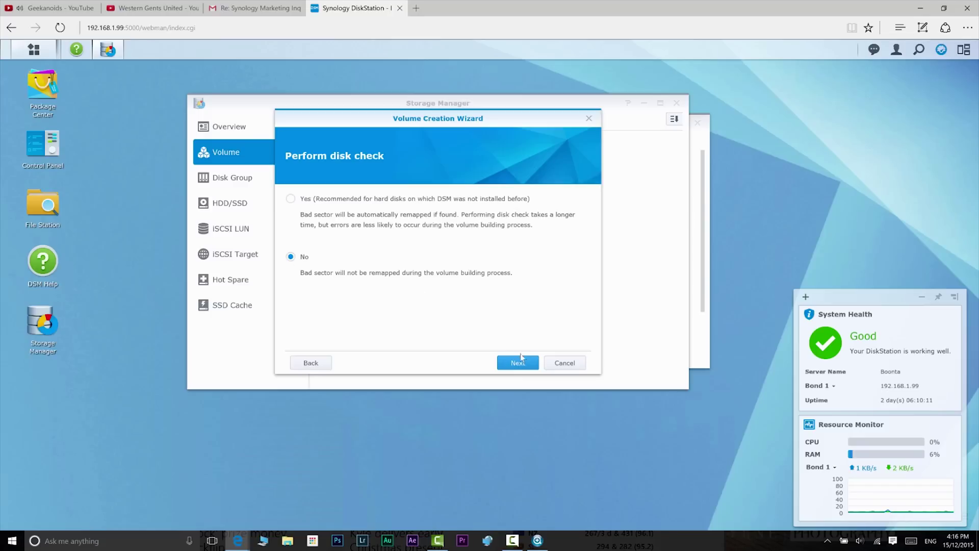
click(521, 356)
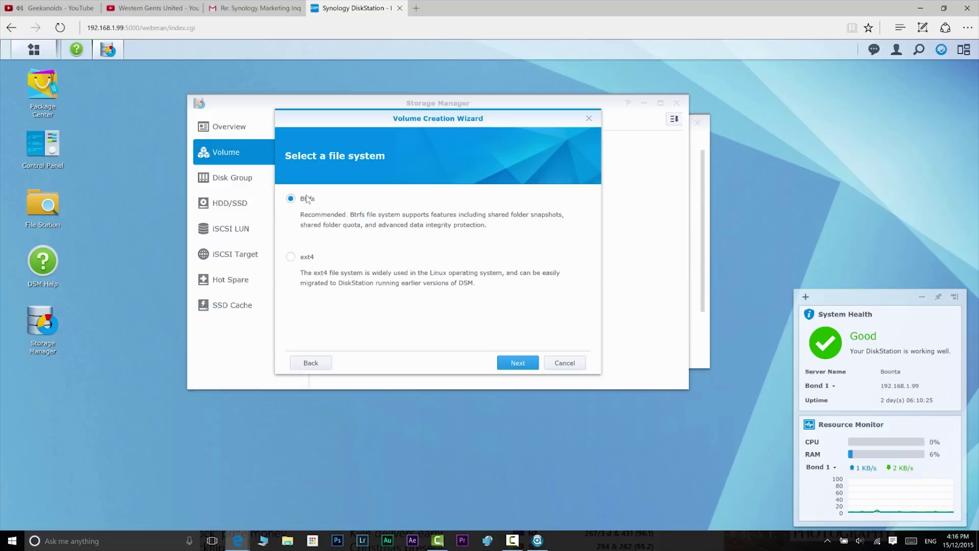
click(524, 362)
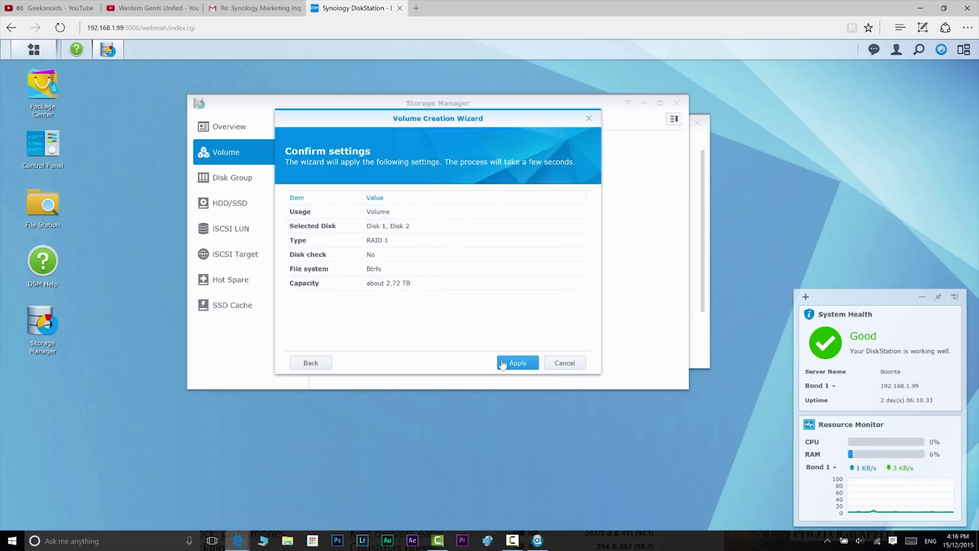
- Apply the wizard settings to create Volume 1 as a 2.62 TB RAID 1 Btrfs volume
click(517, 364)
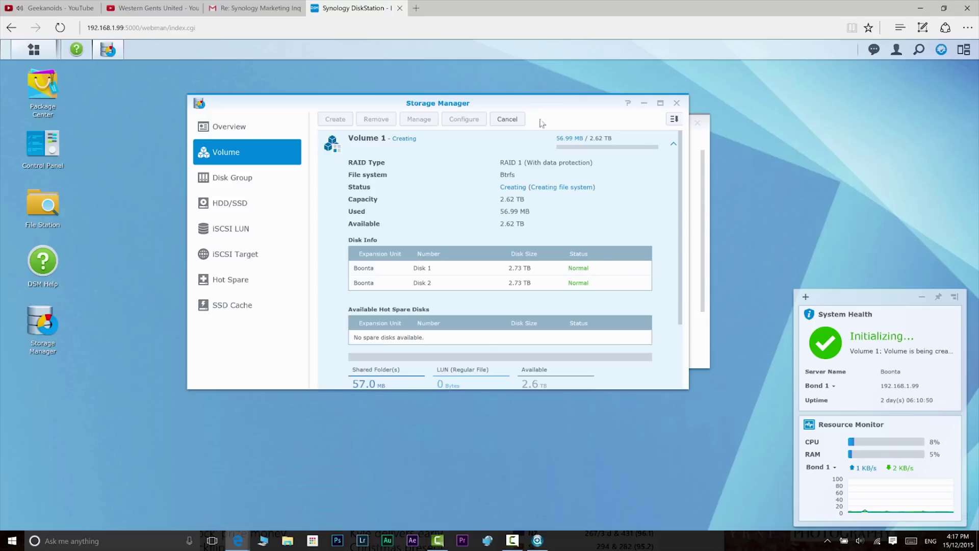
drag(535, 108, 535, 97)
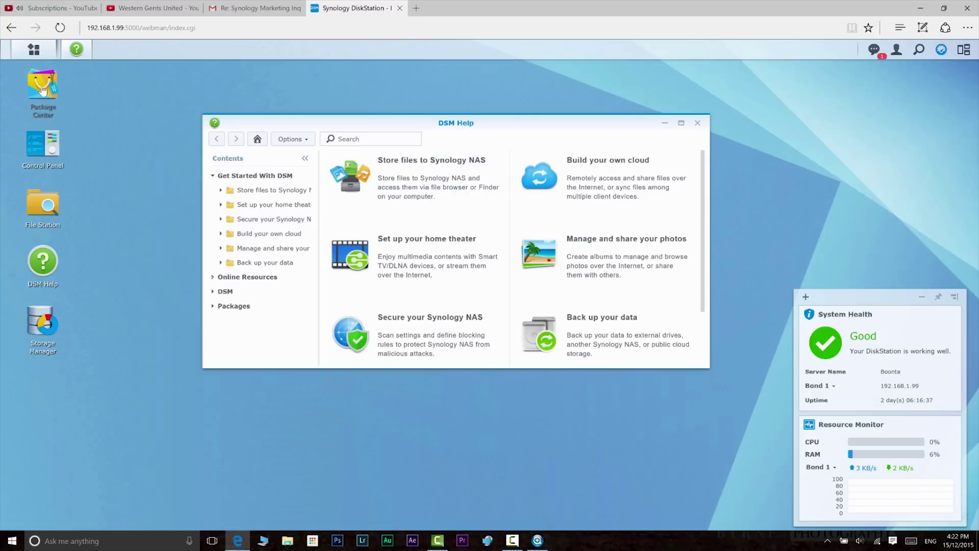
click(43, 87)
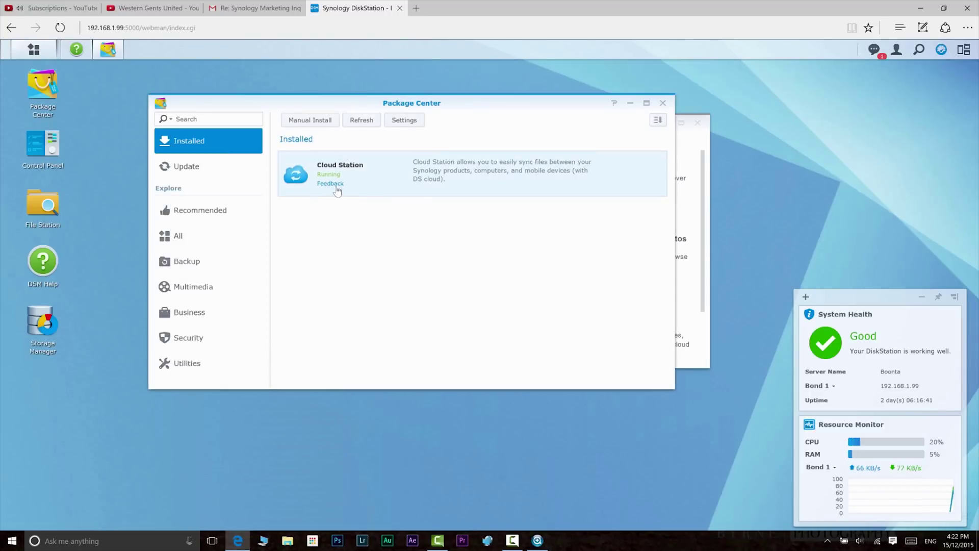
- Install Media Server, Video Station, Photo Station, Audio Station and Download Station from the Multimedia packages
click(178, 235)
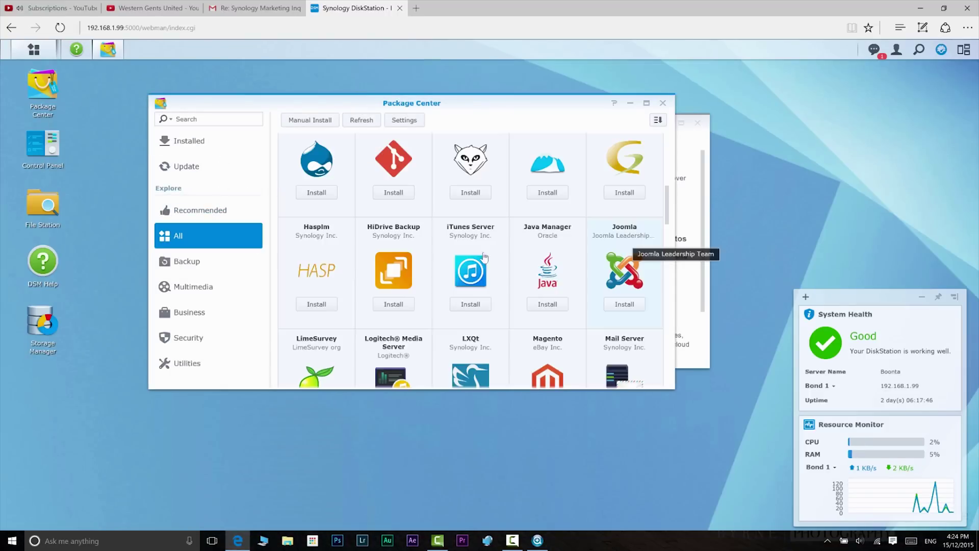
click(192, 286)
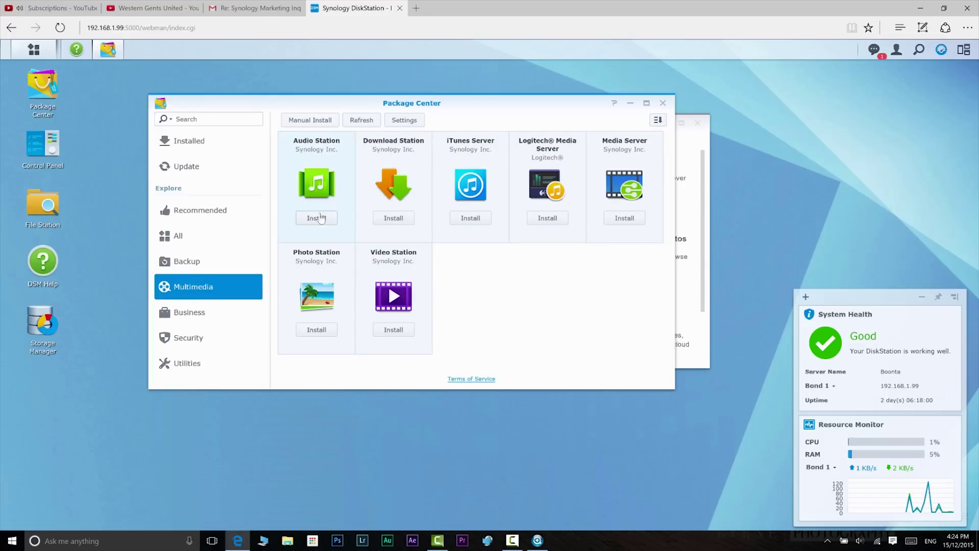
click(628, 218)
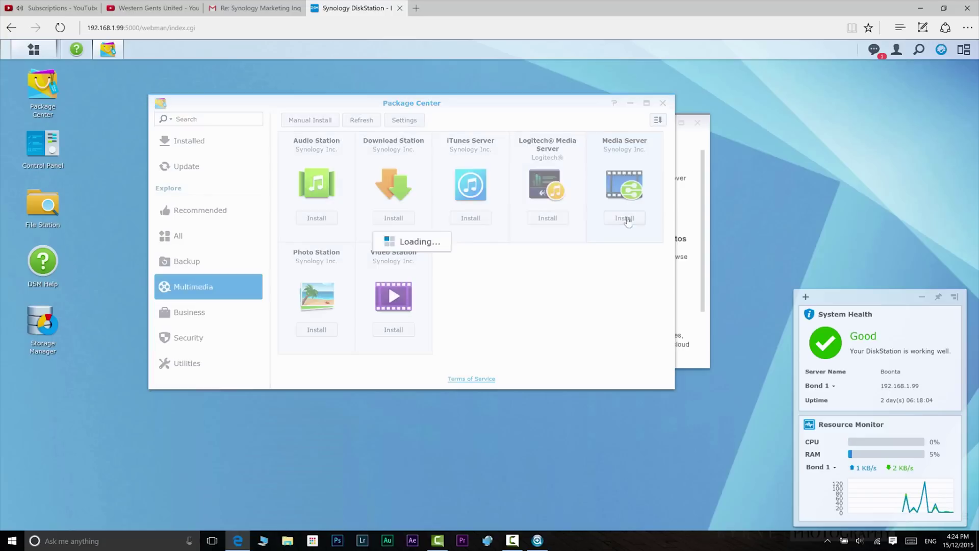
click(403, 329)
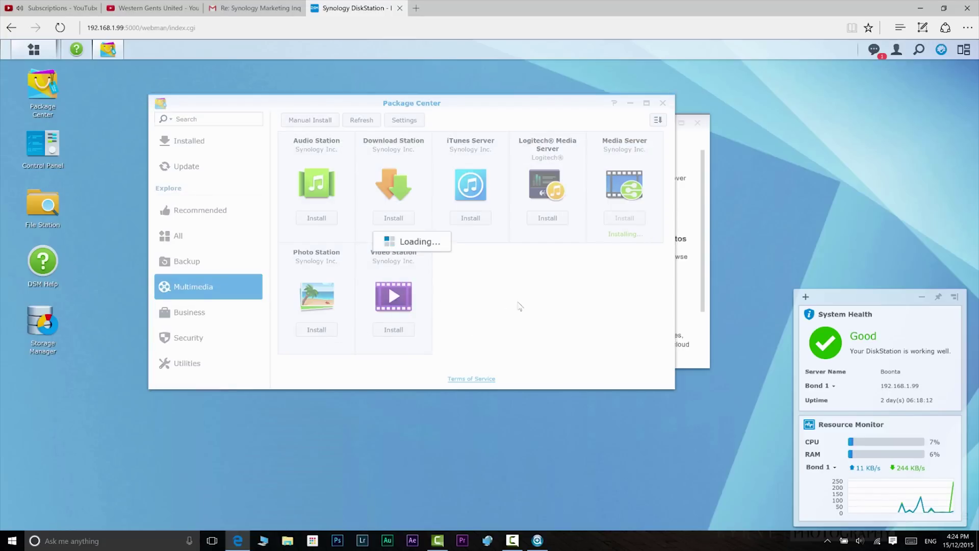
click(328, 334)
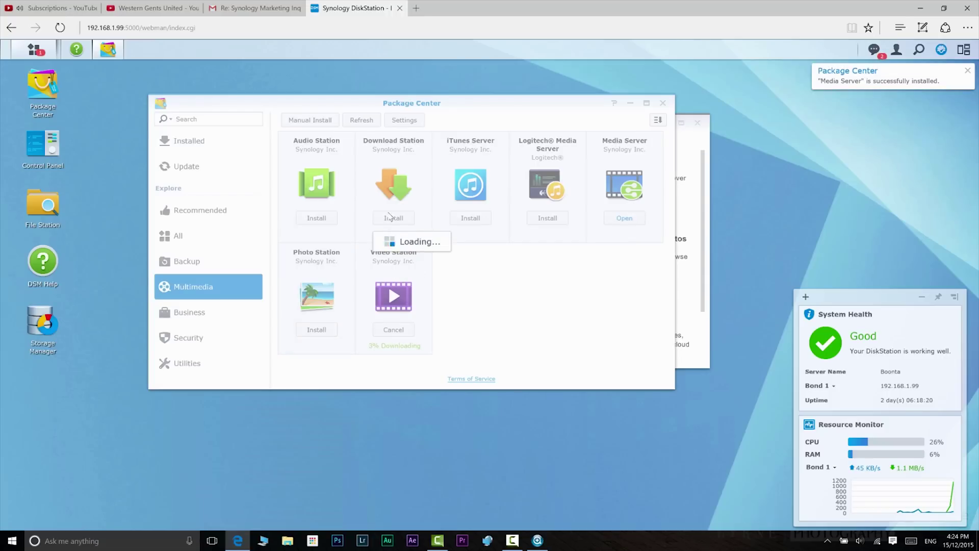
click(321, 220)
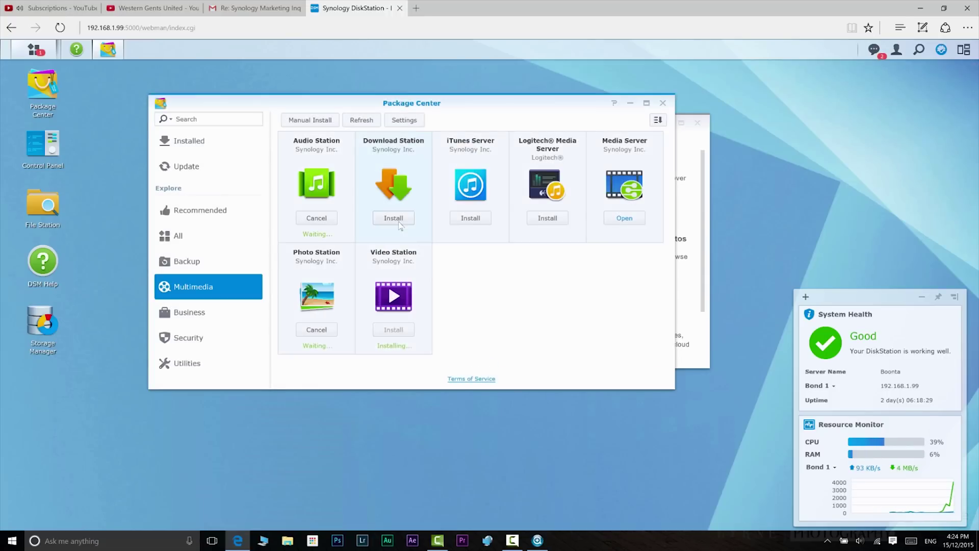
click(398, 220)
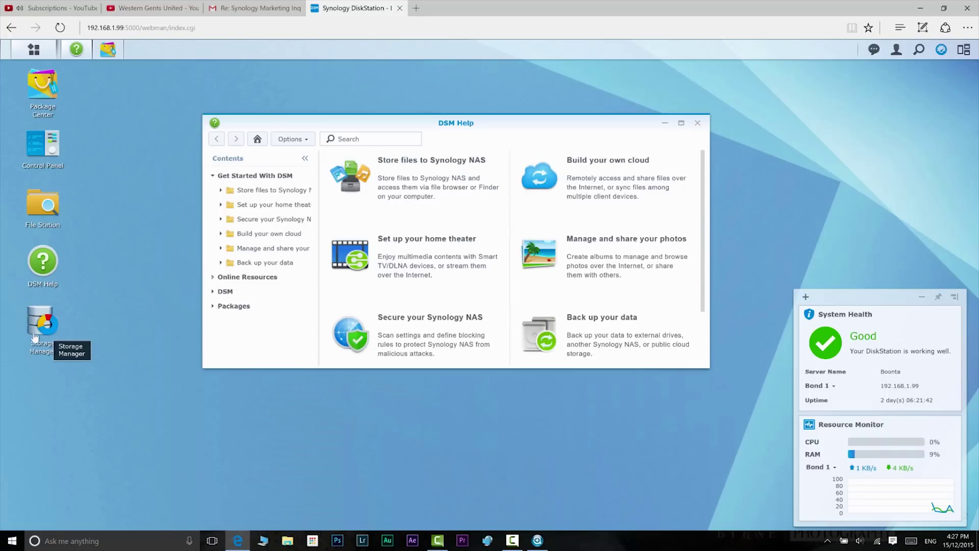
click(287, 541)
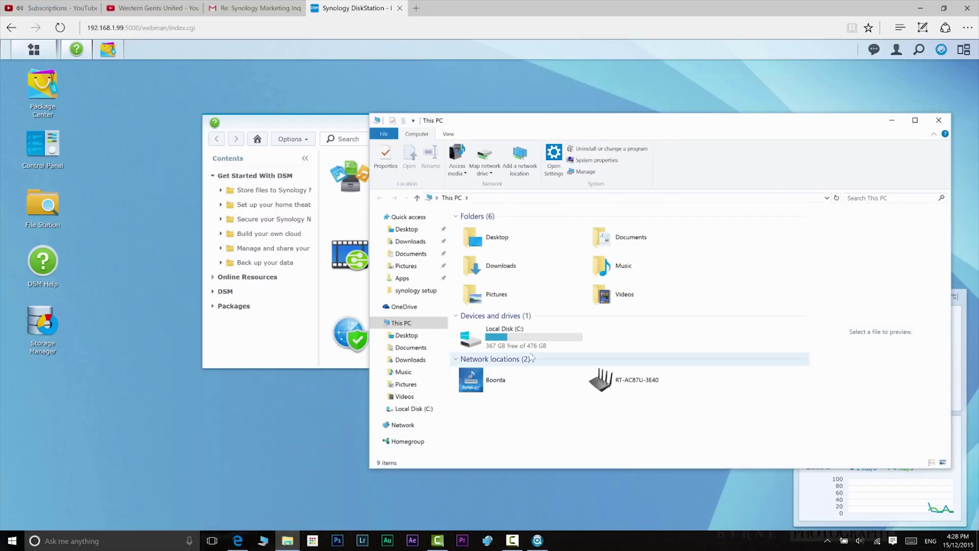
double_click(510, 377)
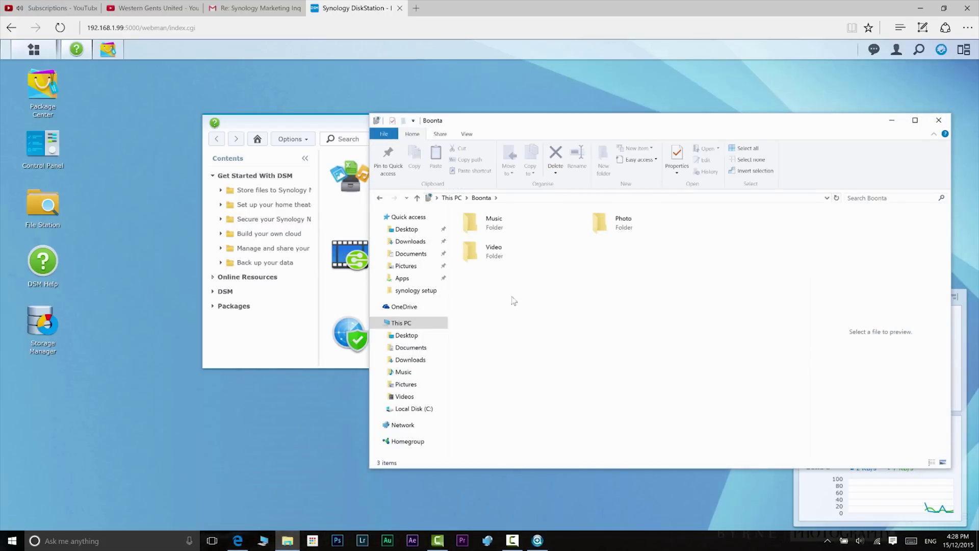
double_click(601, 224)
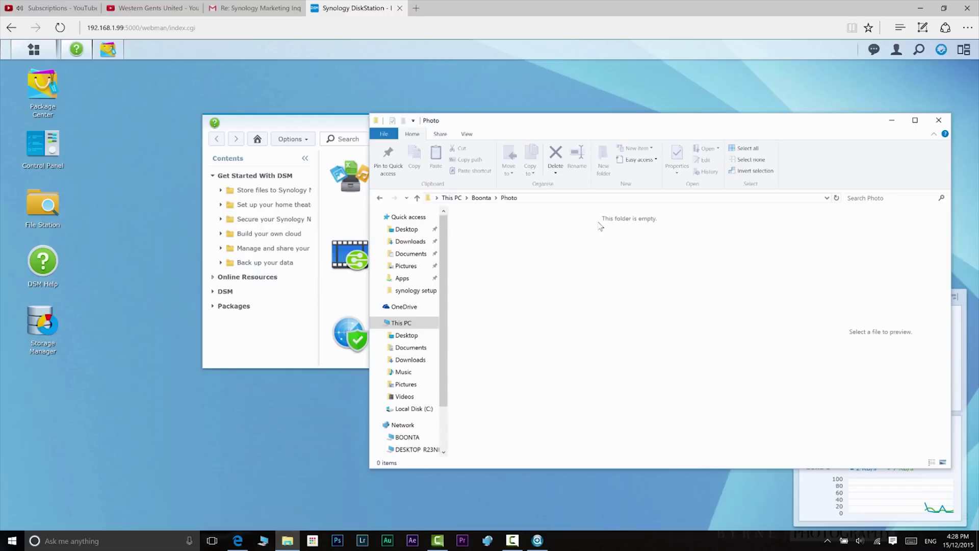
click(379, 198)
click(515, 252)
double_click(516, 252)
click(379, 198)
double_click(483, 228)
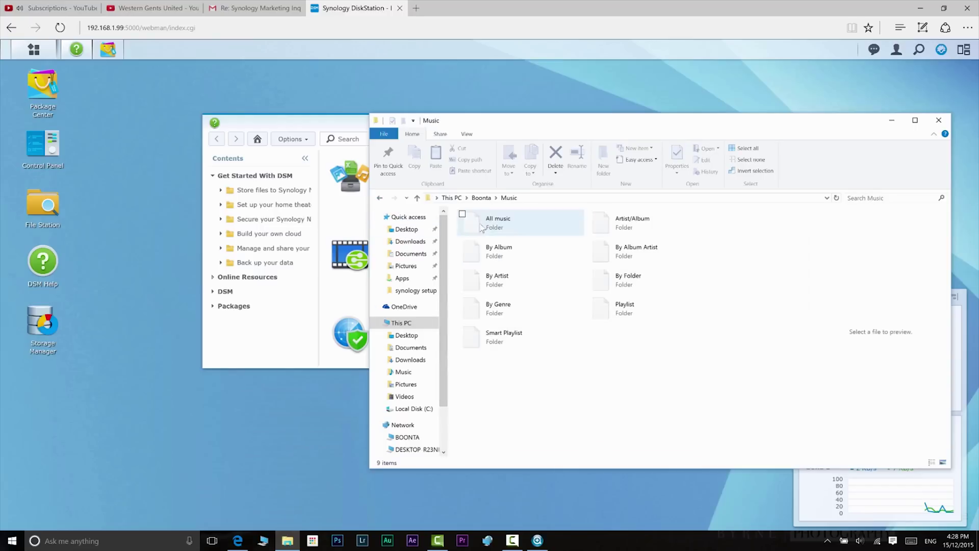
double_click(497, 230)
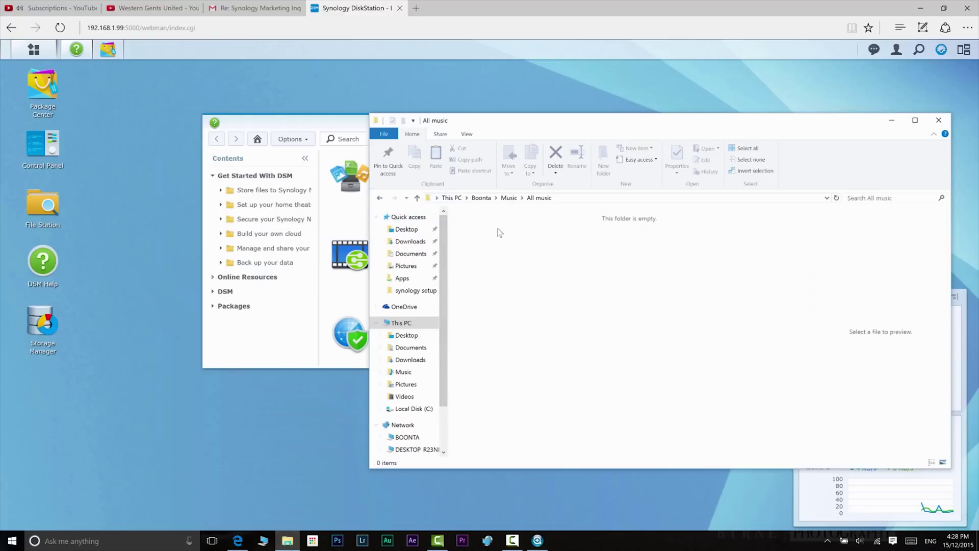
click(379, 198)
click(379, 198)
click(380, 198)
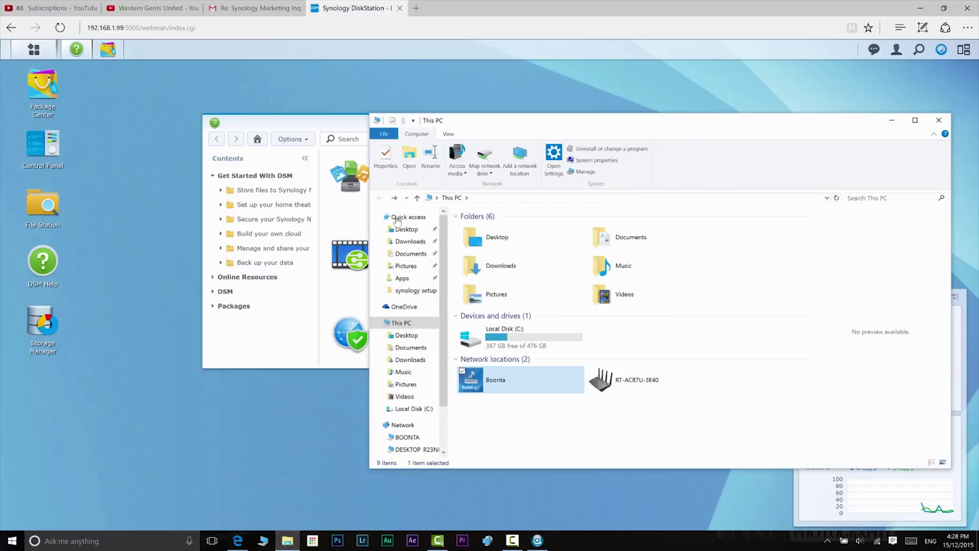
click(407, 437)
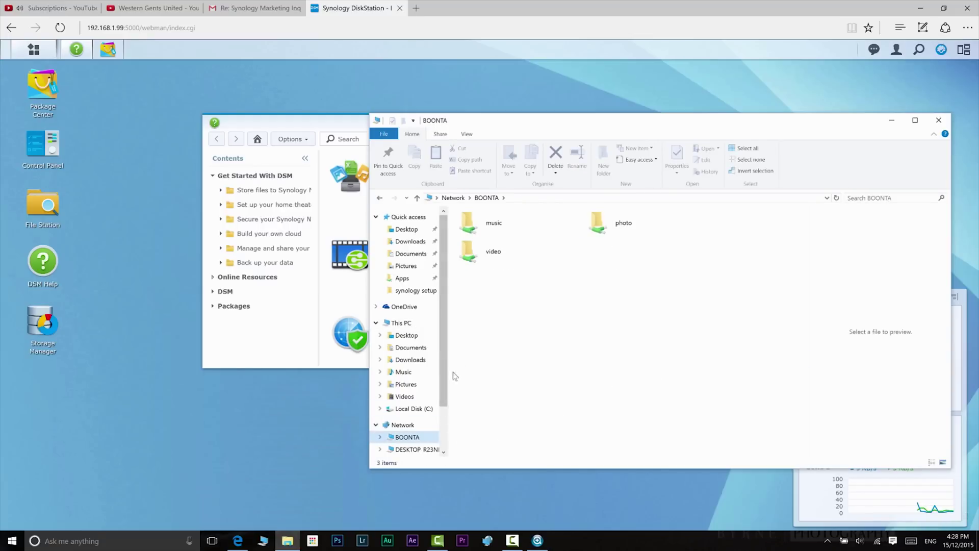
click(602, 230)
double_click(602, 230)
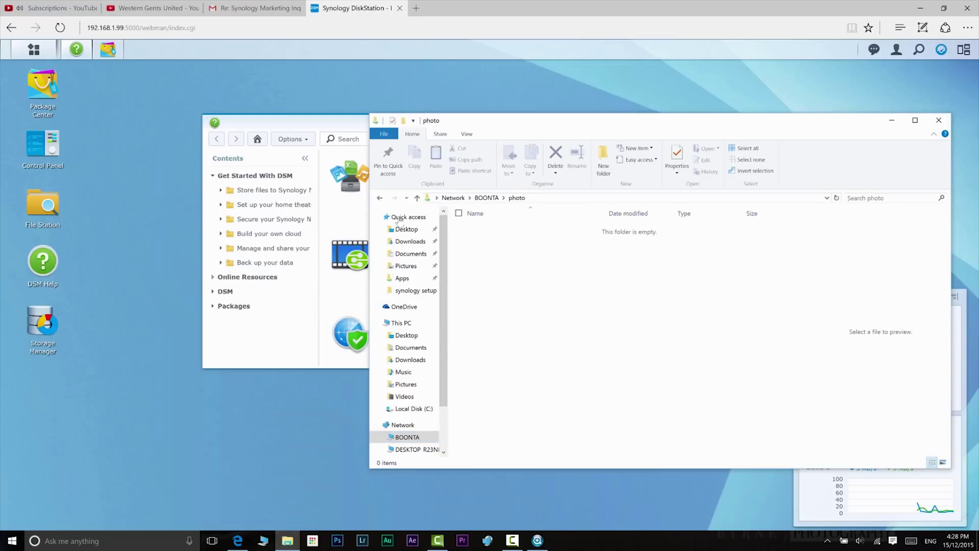
click(380, 199)
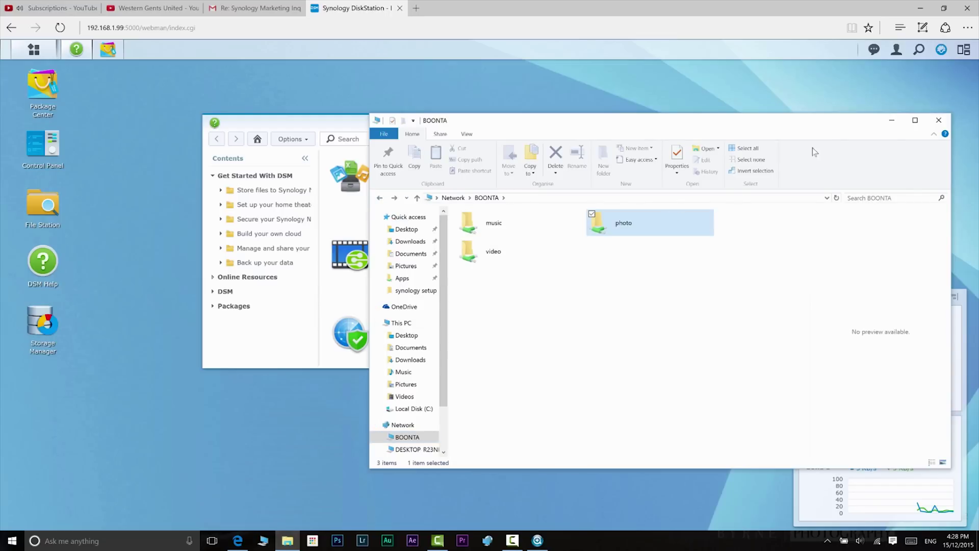
click(939, 120)
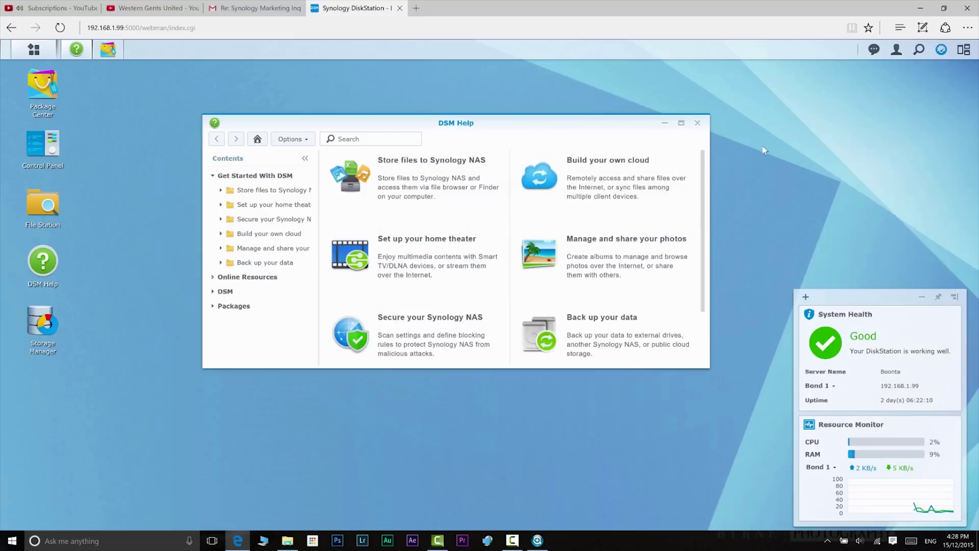
click(700, 127)
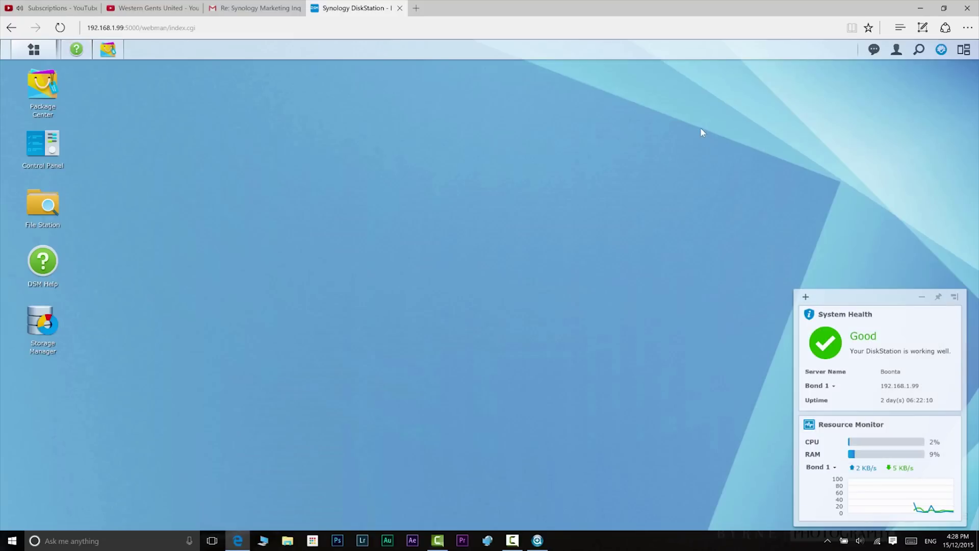
- Close the DSM browser window and scroll the DS716+ page to its high-speed data transfer section
click(969, 8)
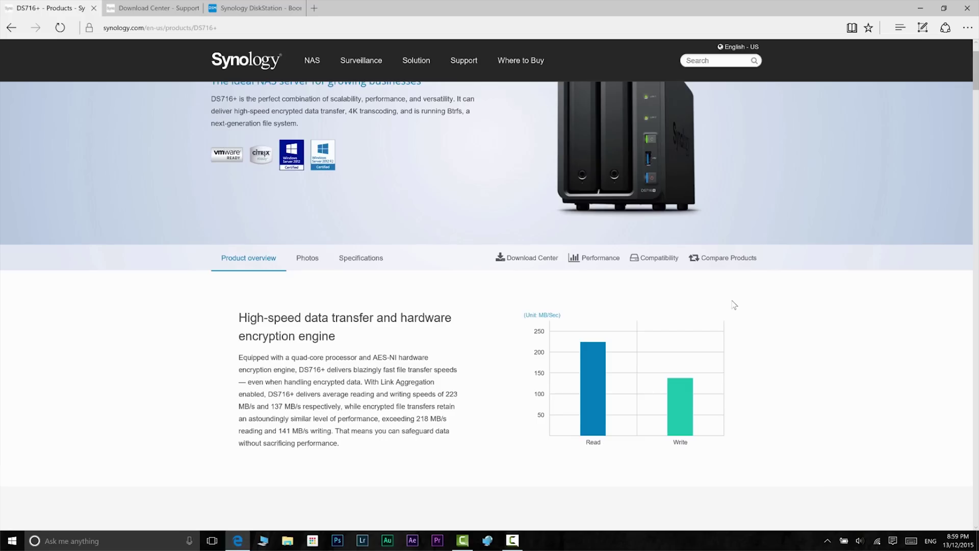
scroll(733, 304, down, 3)
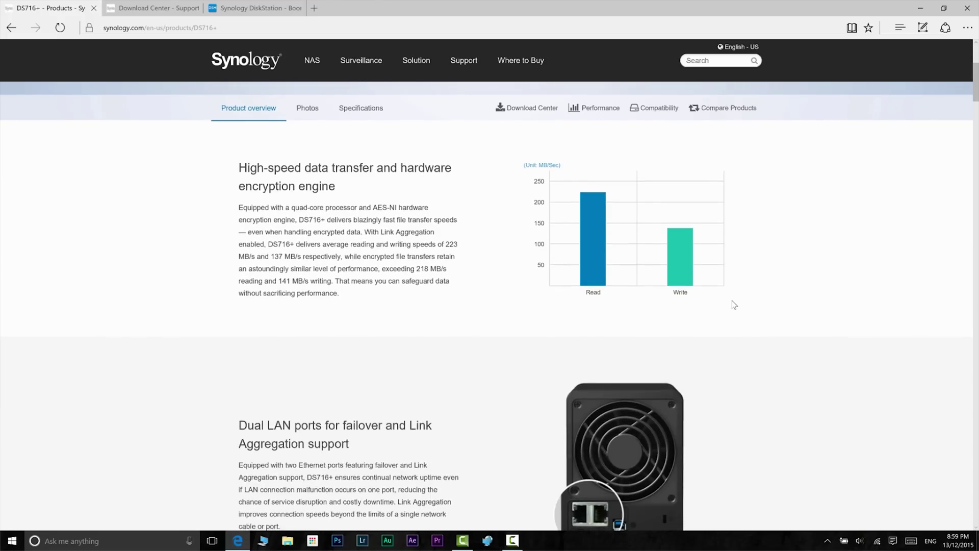
scroll(733, 304, down, 2)
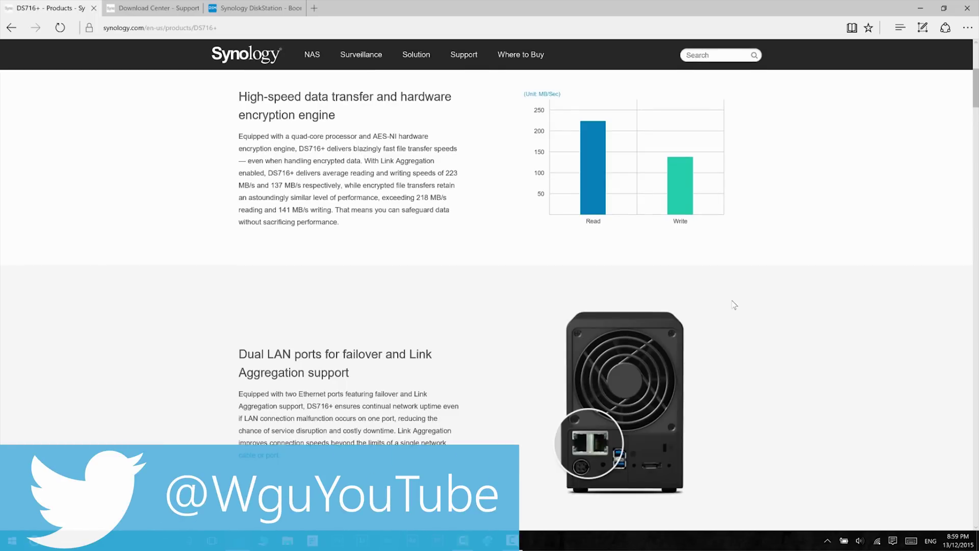